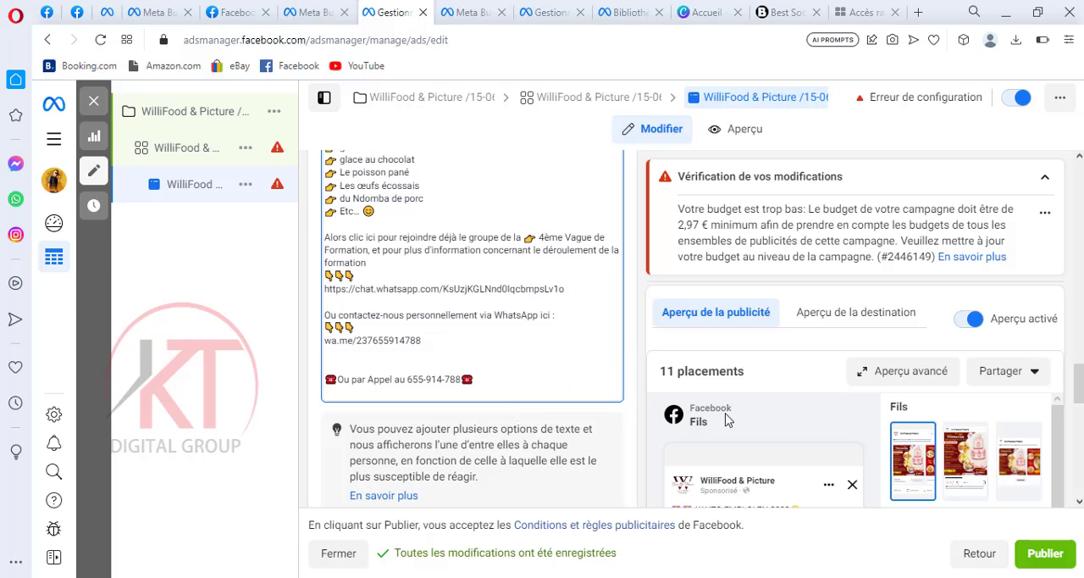
# Review the ad's message template, tracking section and Facebook feed preview below the primary text
pyautogui.scroll(-4, 727, 415)
pyautogui.scroll(-3, 727, 415)
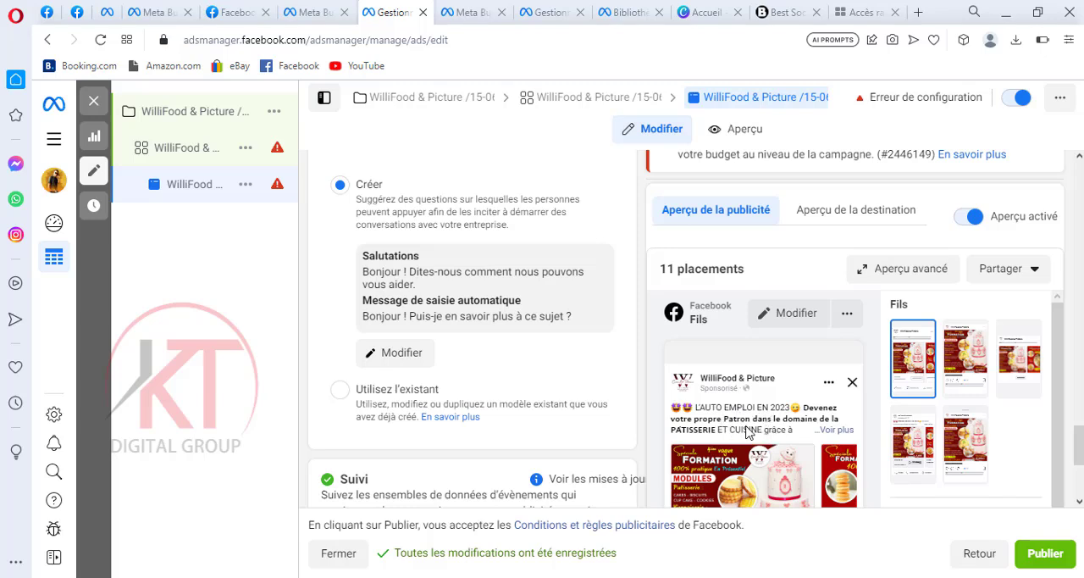
pyautogui.scroll(-1, 730, 416)
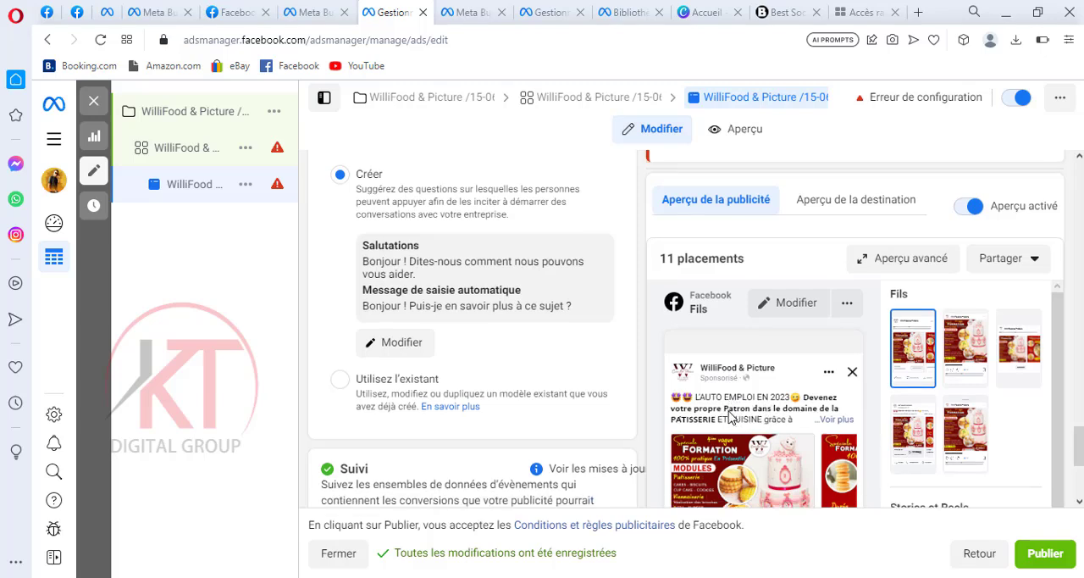
pyautogui.scroll(-3, 720, 406)
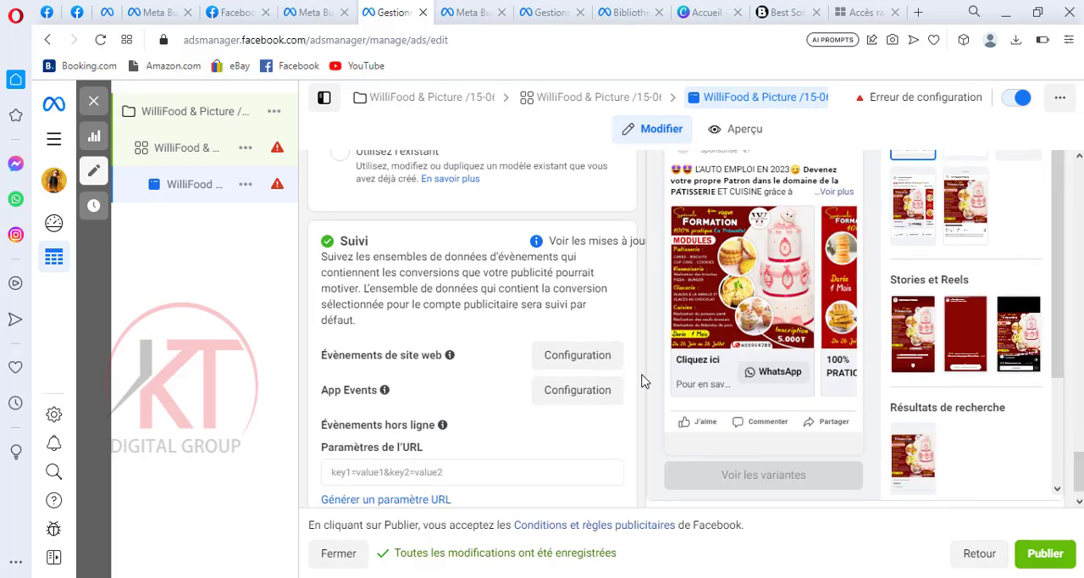
pyautogui.scroll(1, 642, 380)
pyautogui.scroll(1, 643, 381)
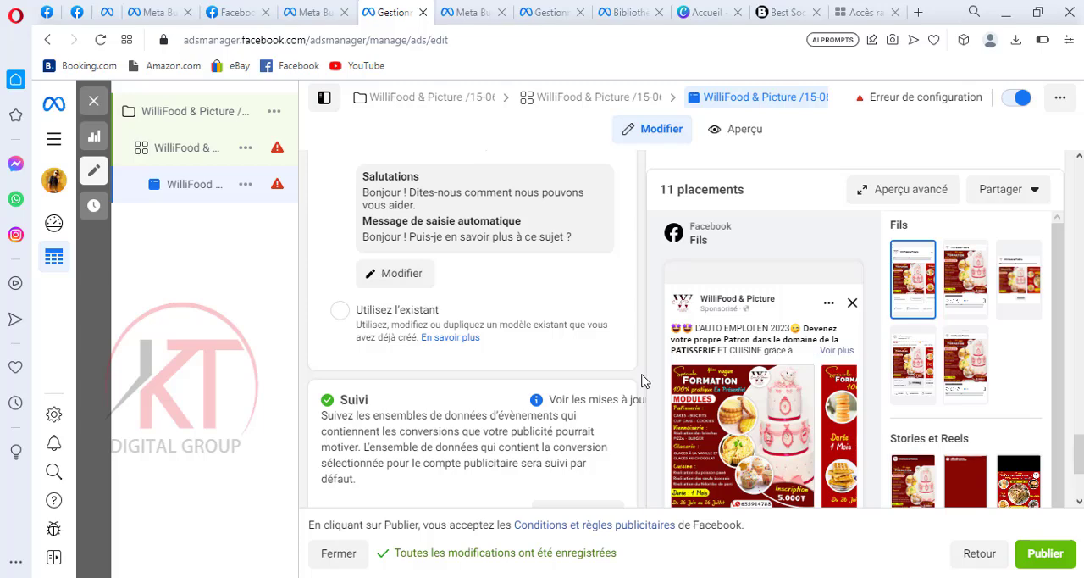
pyautogui.scroll(1, 643, 380)
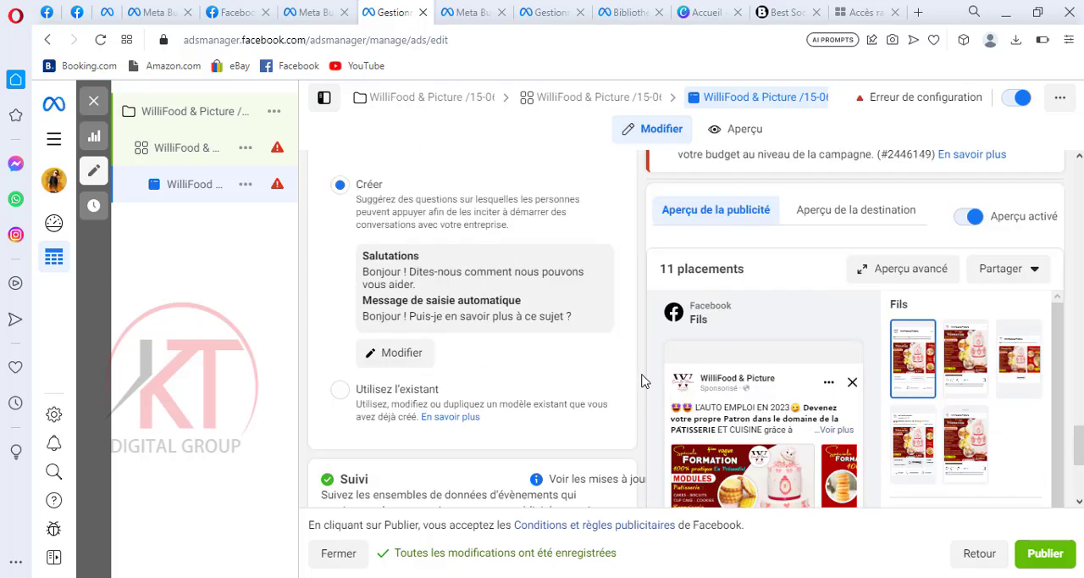
pyautogui.scroll(2, 642, 380)
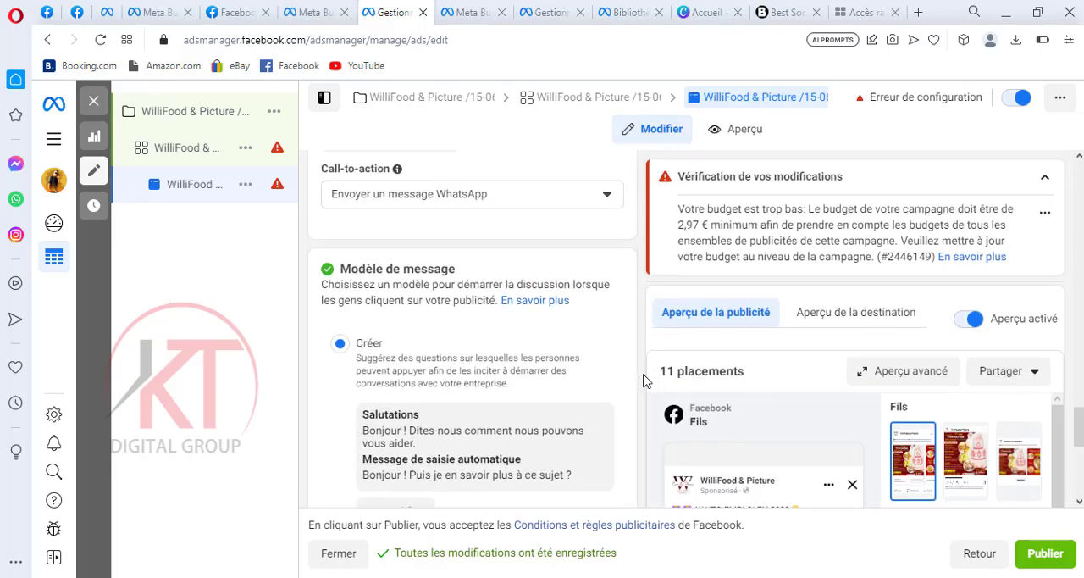
# Set the ad's call-to-action to S'inscrire and check the button in the ad preview
pyautogui.scroll(1, 643, 380)
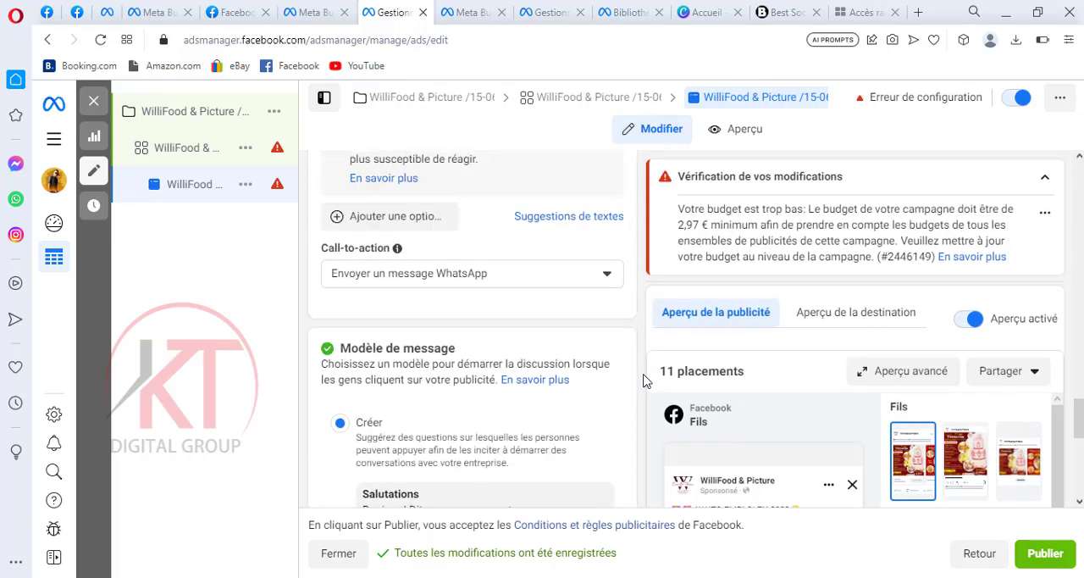
pyautogui.scroll(1, 519, 286)
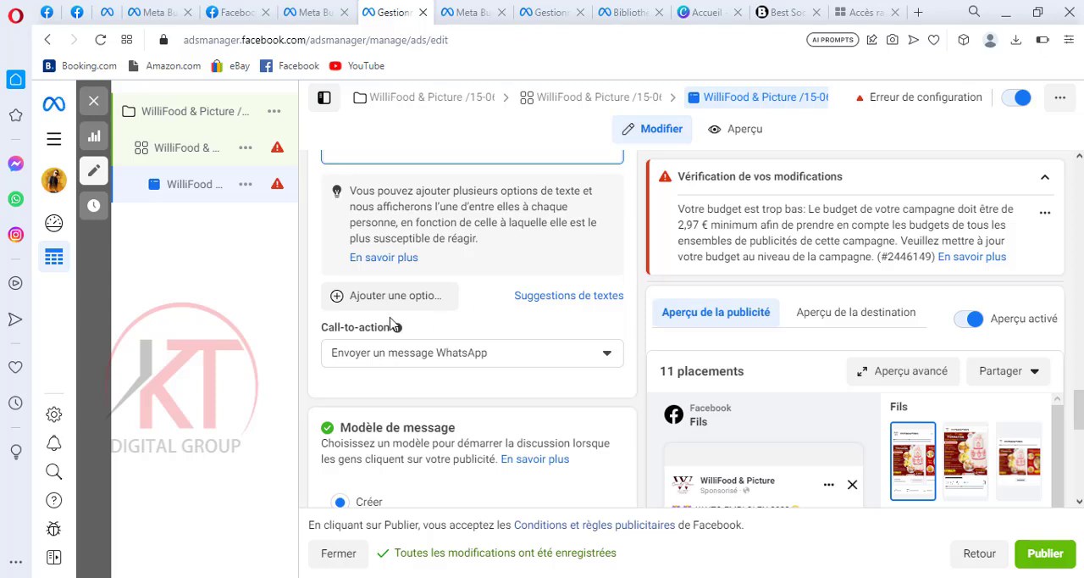
pyautogui.click(607, 357)
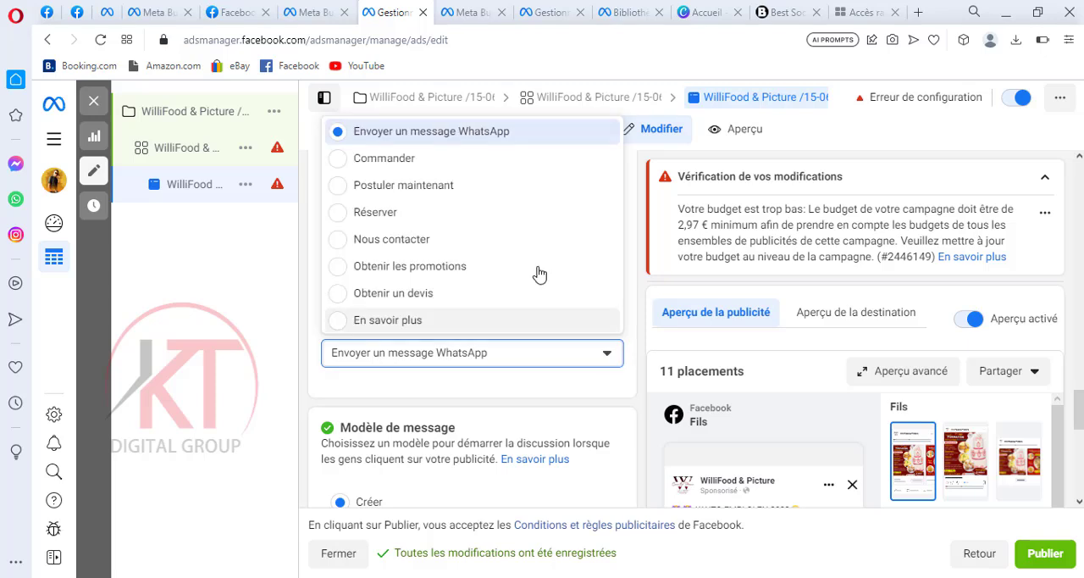
pyautogui.scroll(-2, 550, 305)
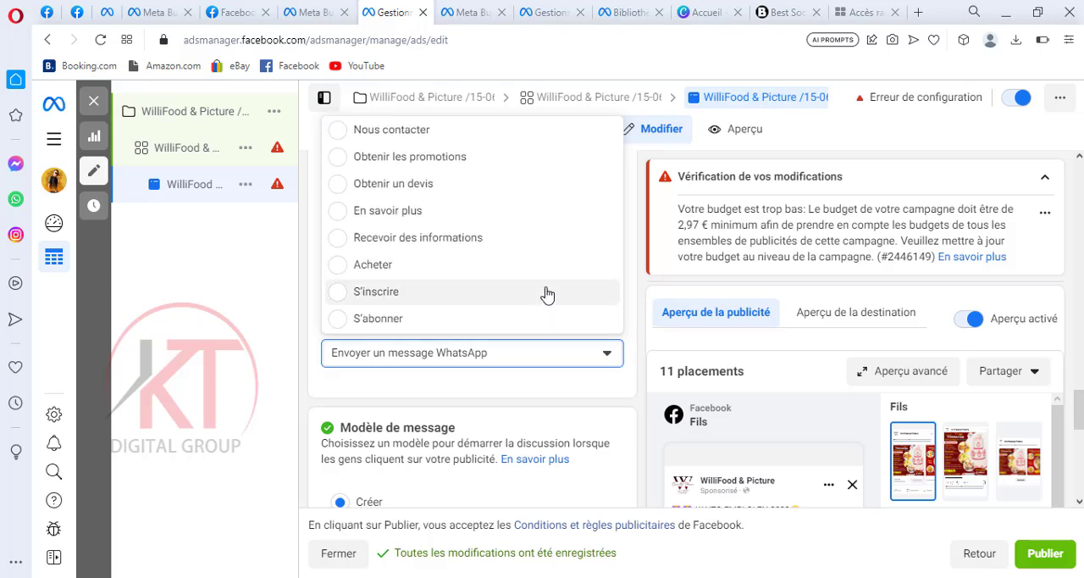
pyautogui.click(339, 293)
pyautogui.click(339, 294)
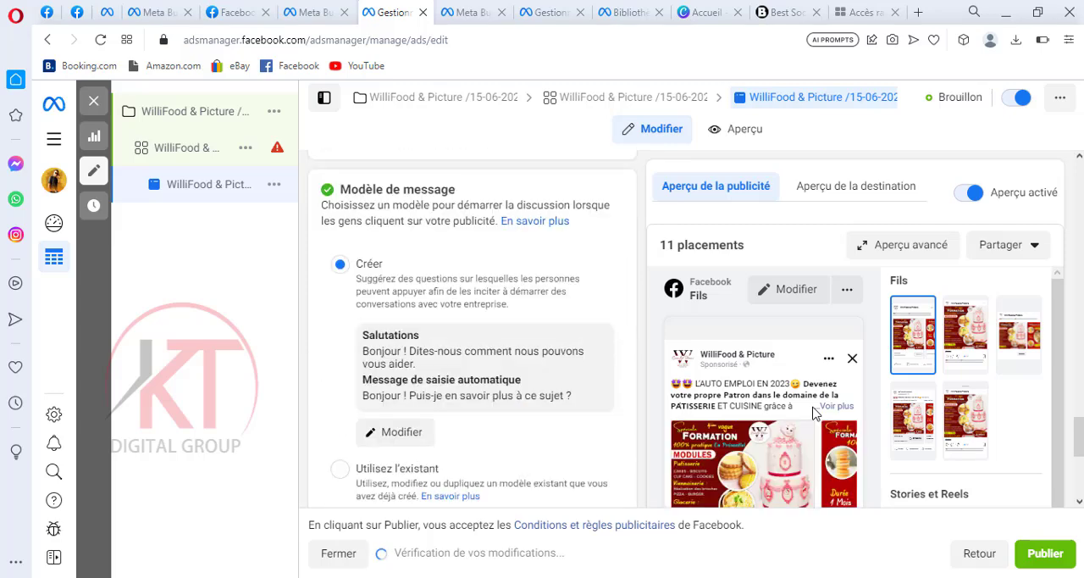
pyautogui.scroll(-3, 814, 413)
pyautogui.scroll(-1, 812, 411)
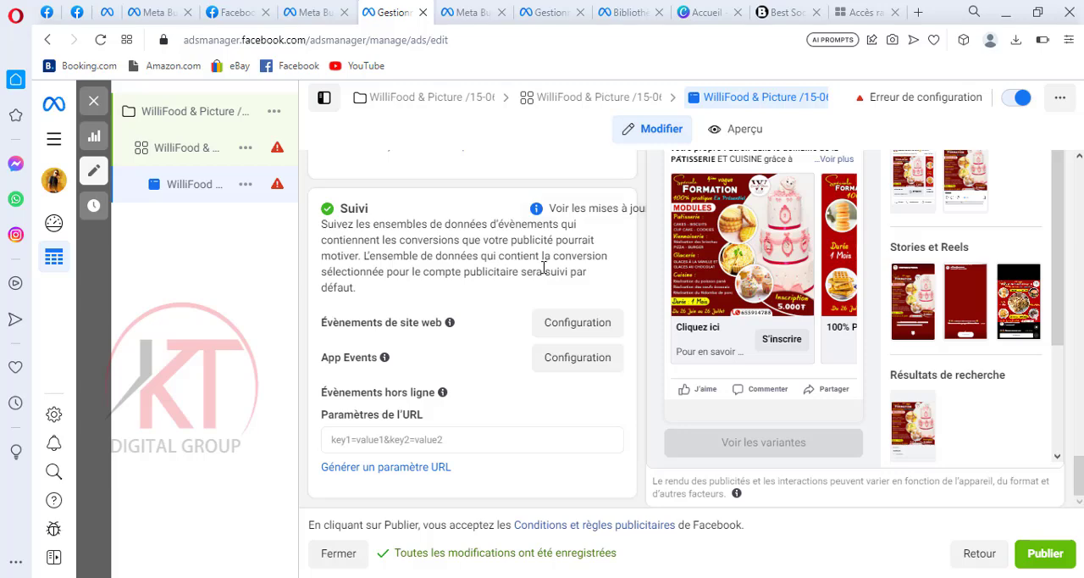
# Set the ad's call-to-action back to Envoyer un message WhatsApp and check the ad preview
pyautogui.scroll(3, 542, 273)
pyautogui.scroll(4, 542, 273)
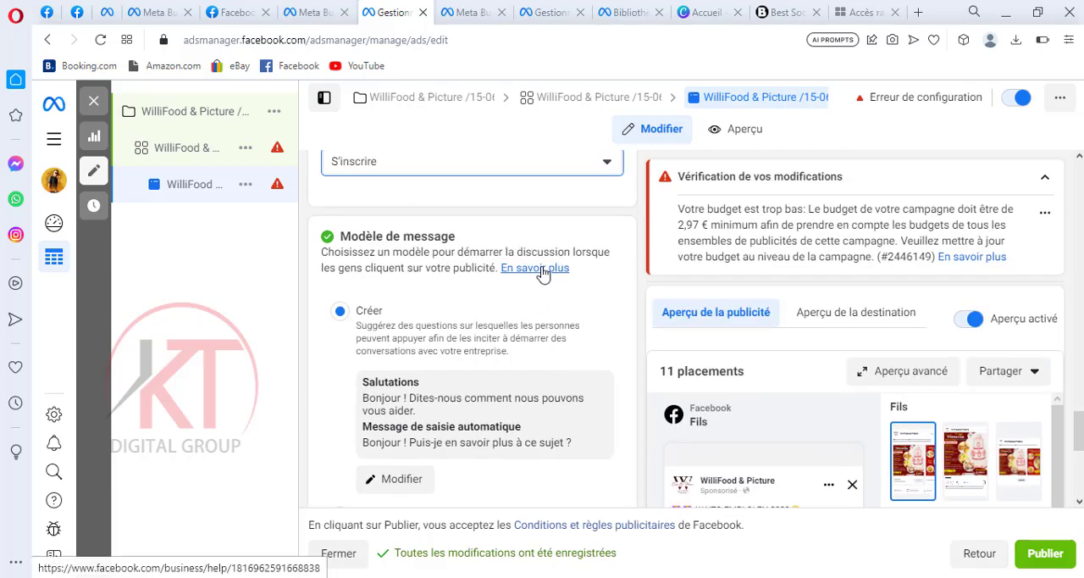
pyautogui.scroll(-1, 574, 292)
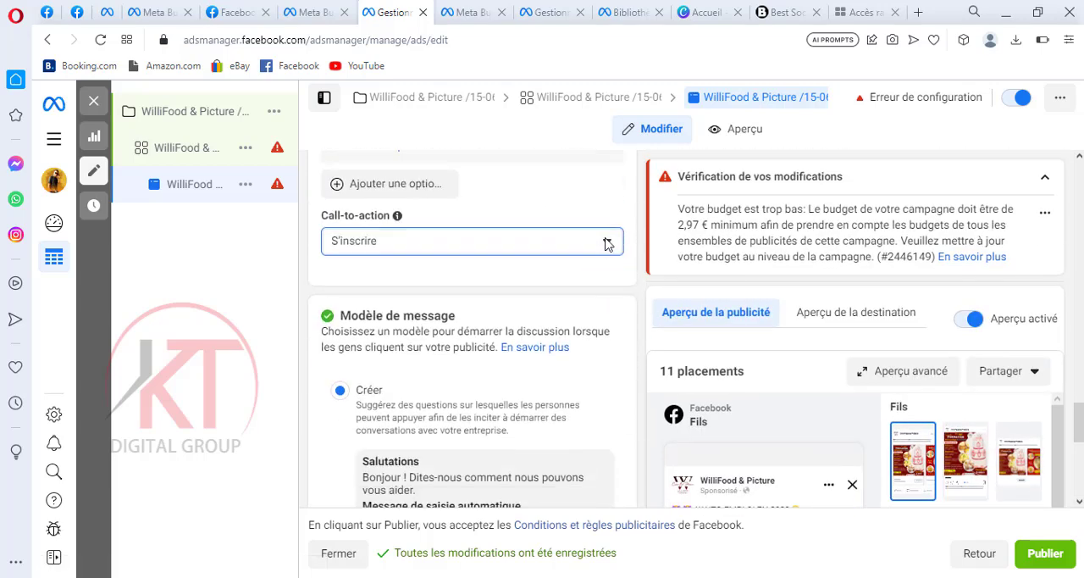
pyautogui.click(607, 243)
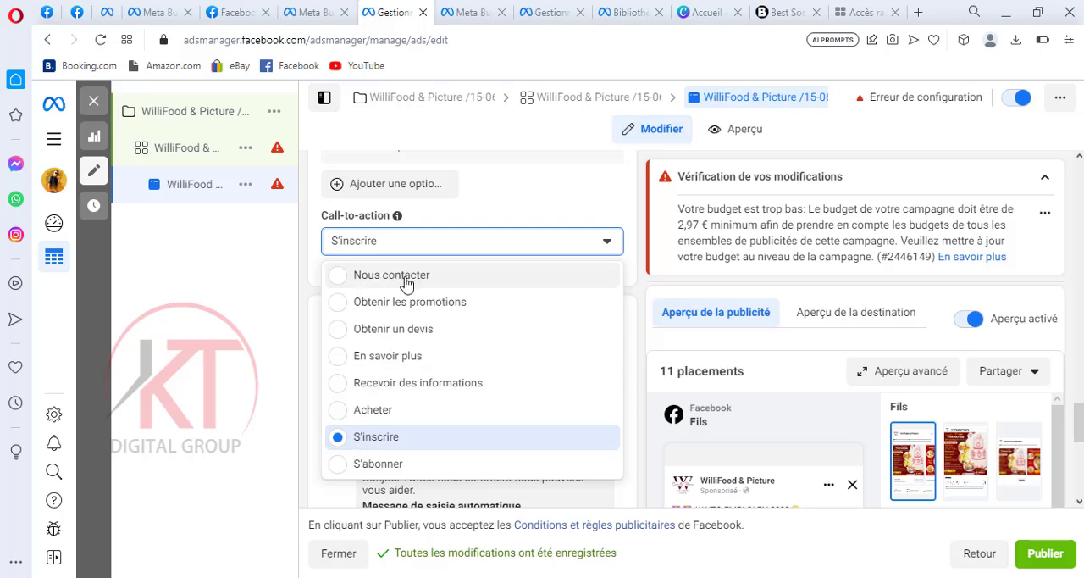
pyautogui.scroll(3, 425, 292)
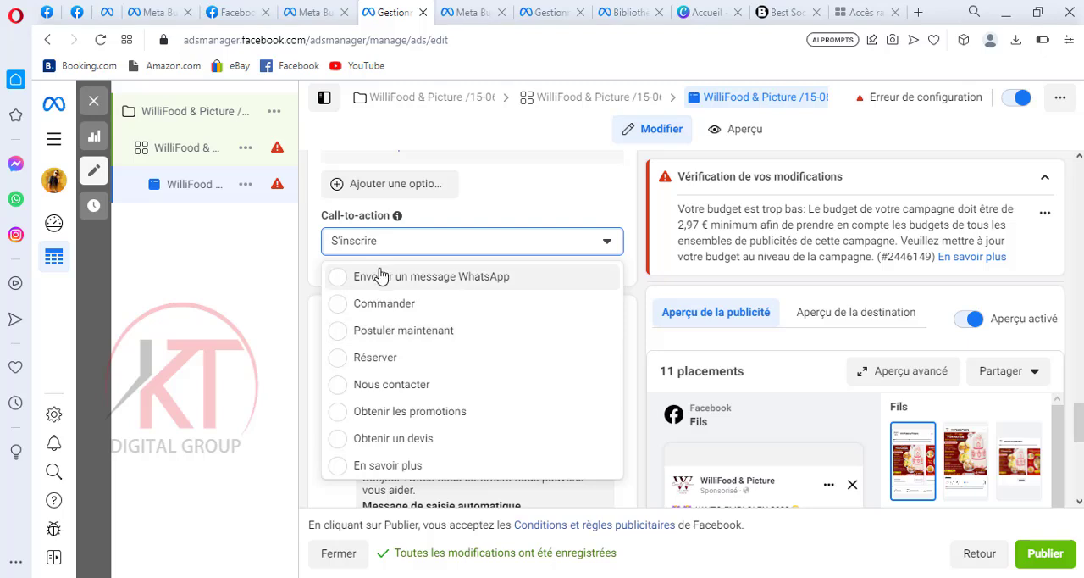
pyautogui.click(339, 280)
pyautogui.click(338, 280)
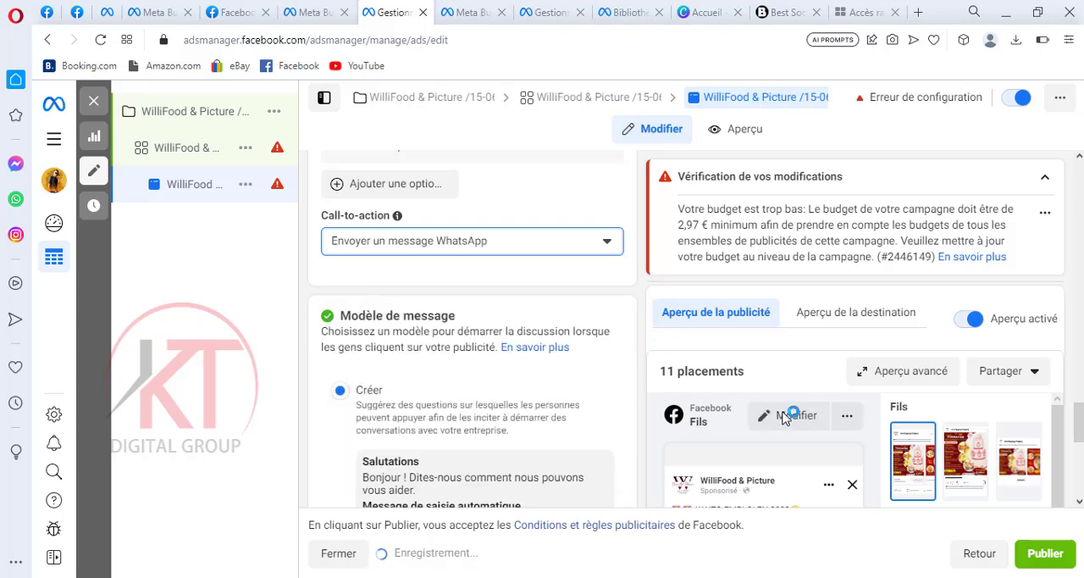
pyautogui.scroll(-3, 790, 421)
pyautogui.scroll(-3, 805, 427)
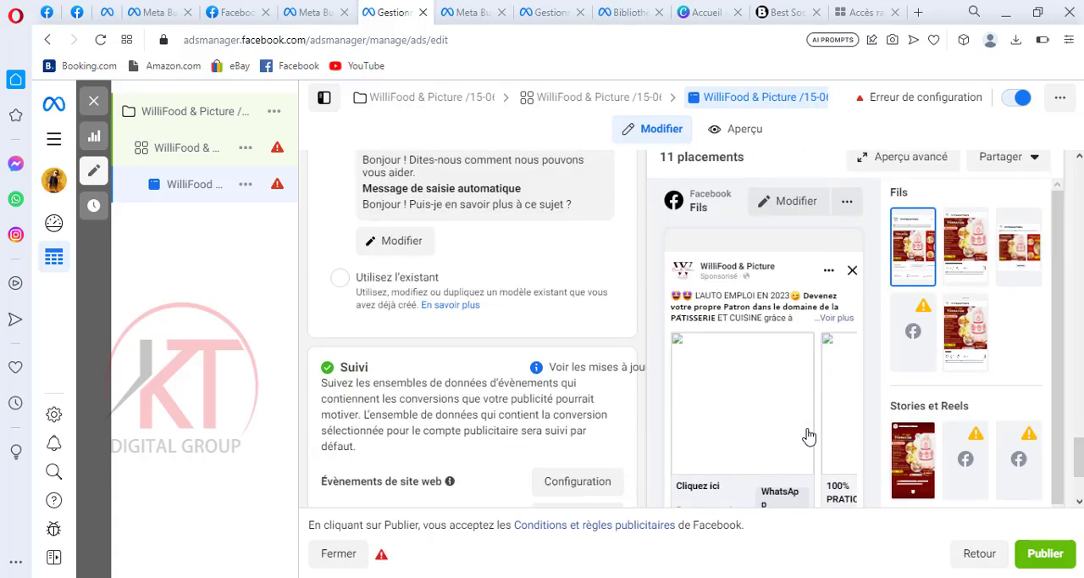
pyautogui.scroll(-2, 808, 458)
# Set the ad's message template option to Utilisez l'existant instead of creating a new template
pyautogui.scroll(2, 623, 261)
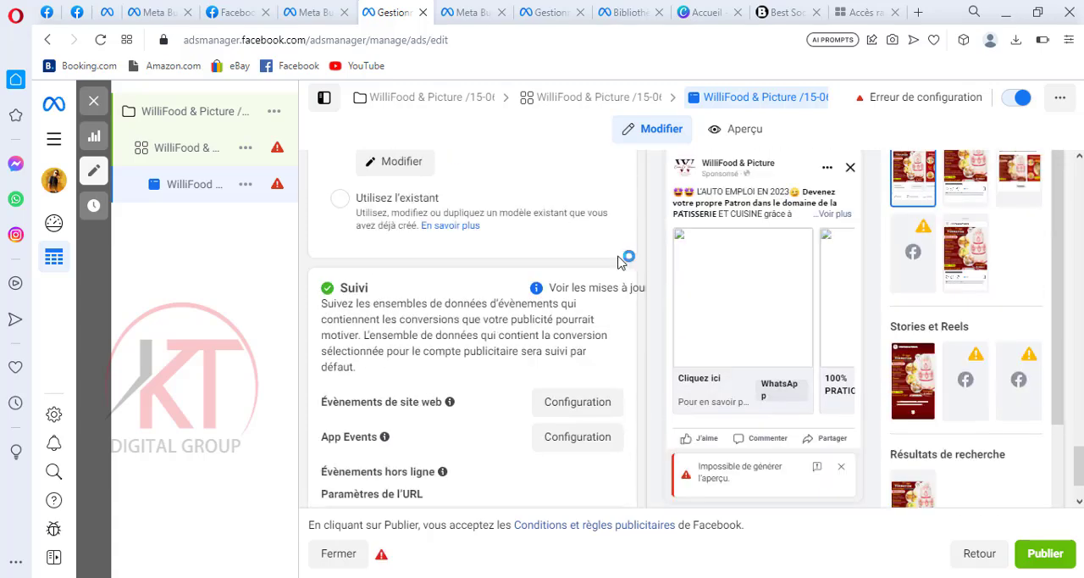
pyautogui.scroll(2, 618, 262)
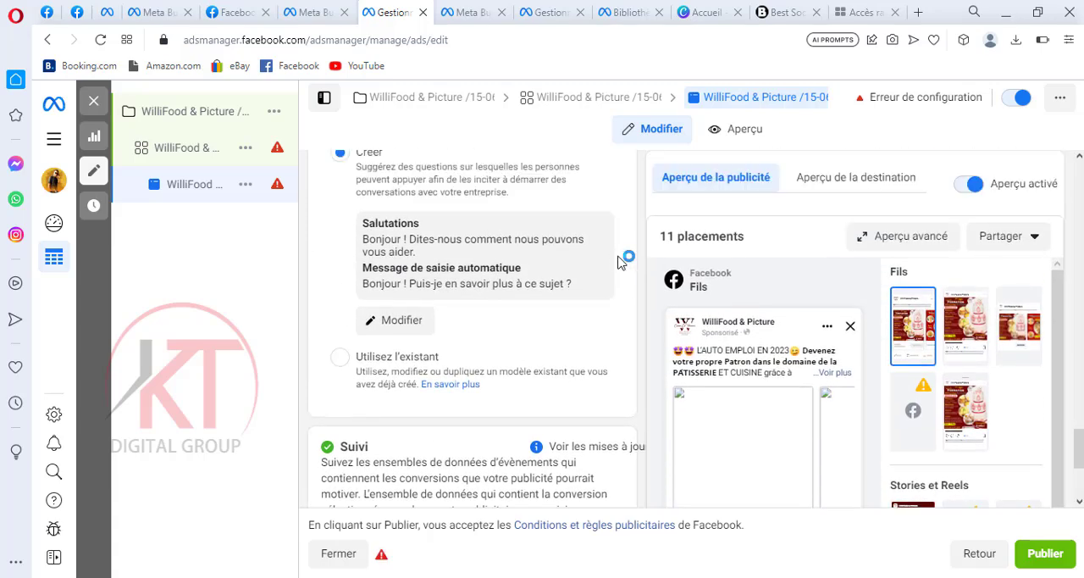
pyautogui.scroll(1, 619, 262)
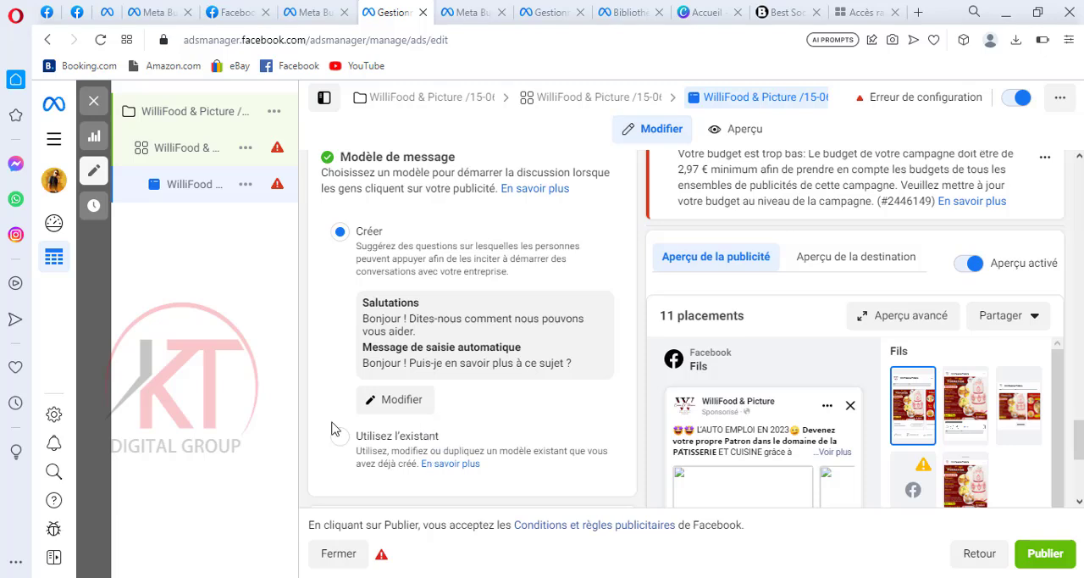
pyautogui.scroll(-1, 443, 431)
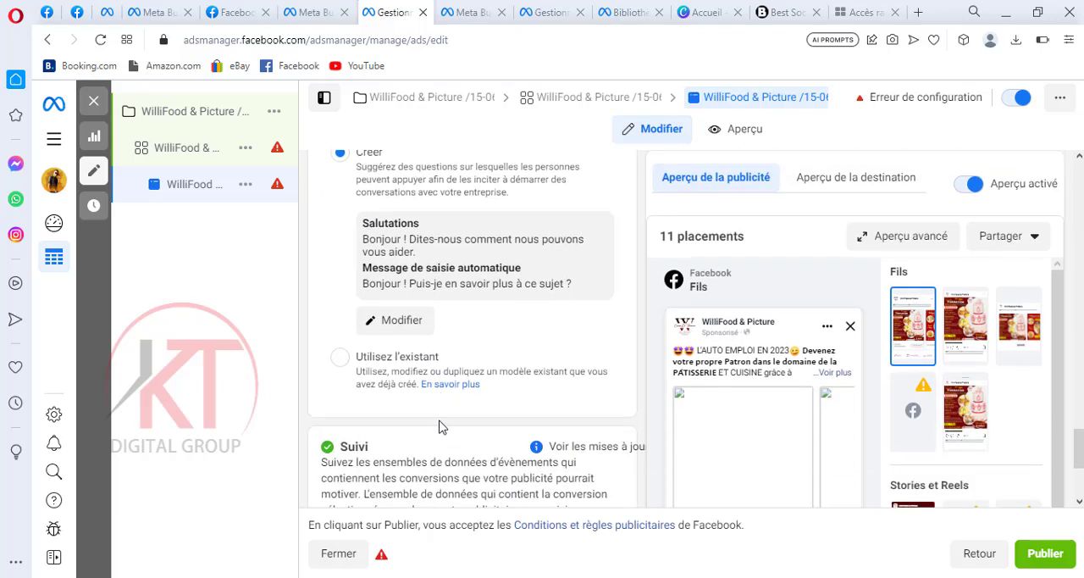
pyautogui.click(340, 360)
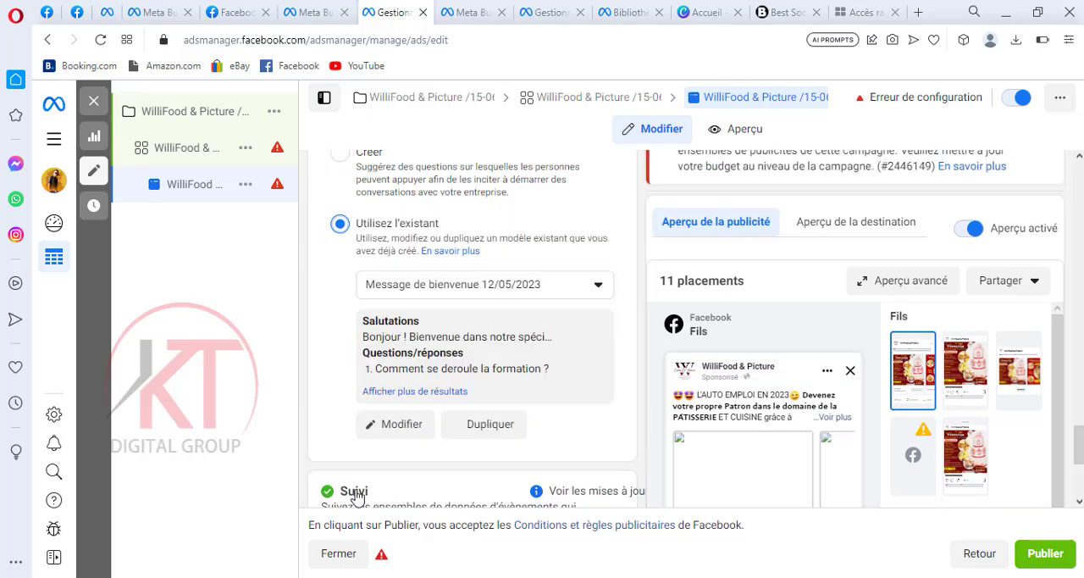
pyautogui.scroll(1, 346, 354)
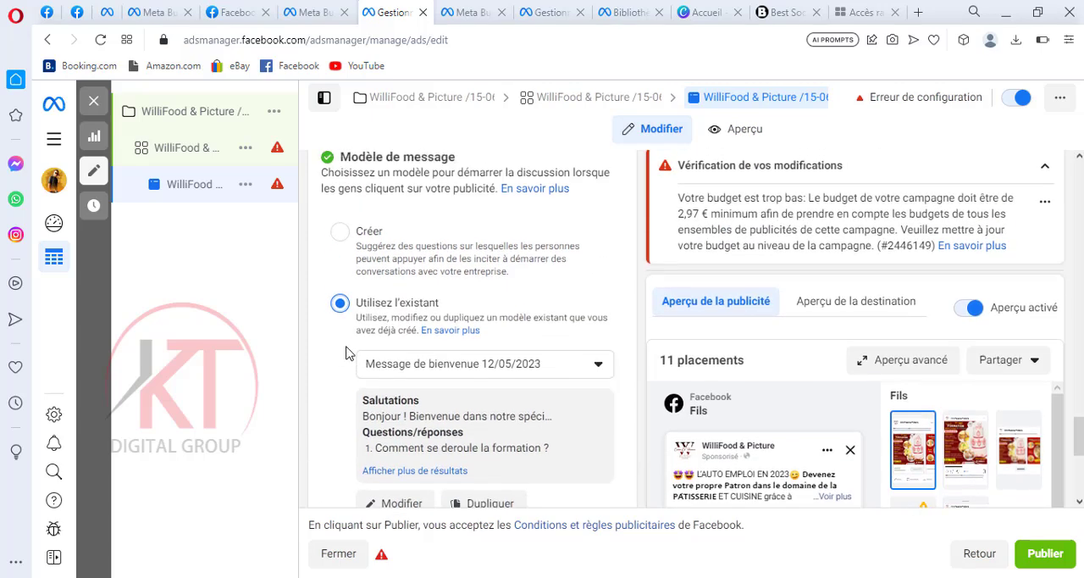
# Open the existing welcome message template for editing and examine its greeting, suggested customer questions and WhatsApp preview
pyautogui.scroll(-1, 403, 431)
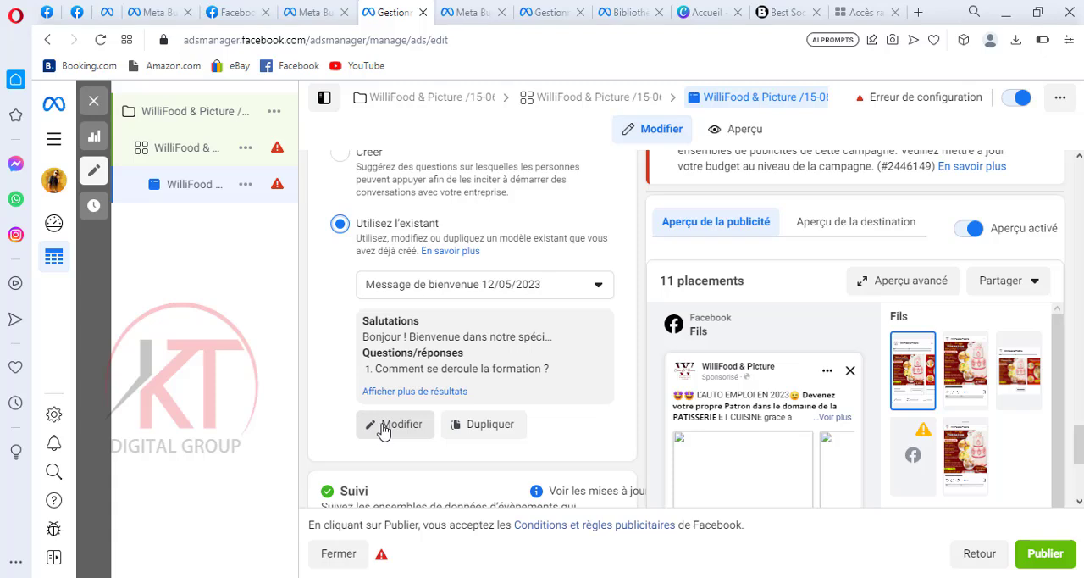
pyautogui.click(383, 429)
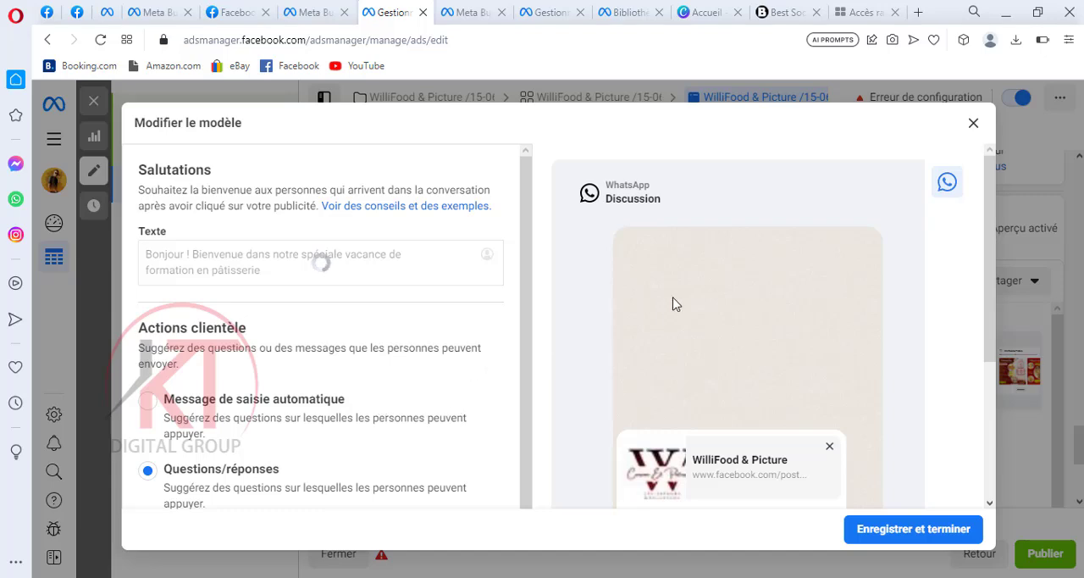
pyautogui.scroll(-2, 673, 303)
pyautogui.scroll(-1, 674, 304)
pyautogui.scroll(3, 506, 290)
pyautogui.scroll(-2, 664, 271)
pyautogui.scroll(-1, 664, 272)
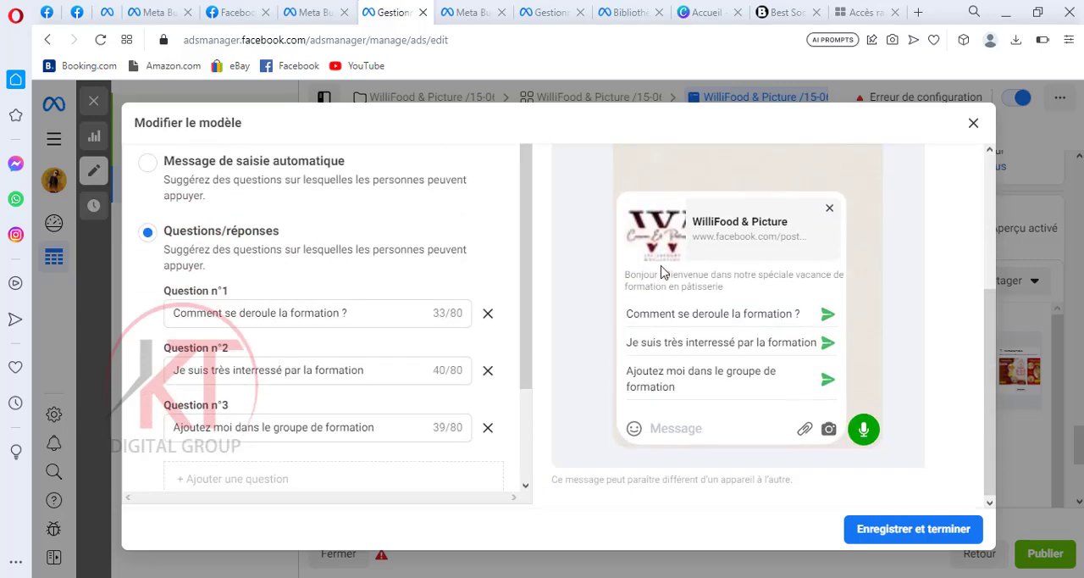
pyautogui.scroll(3, 530, 271)
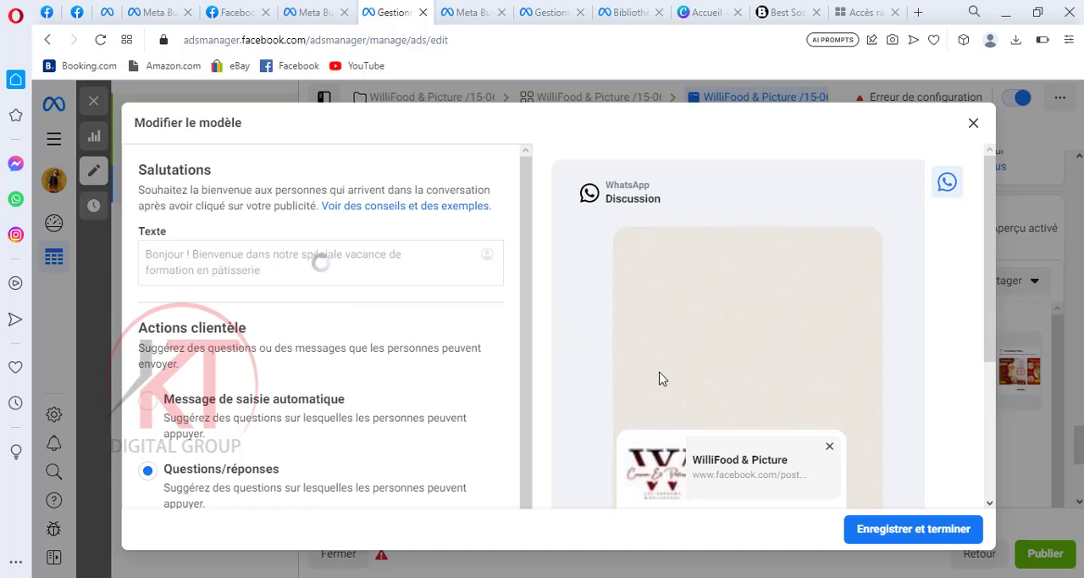
pyautogui.scroll(-2, 661, 377)
pyautogui.scroll(-1, 661, 377)
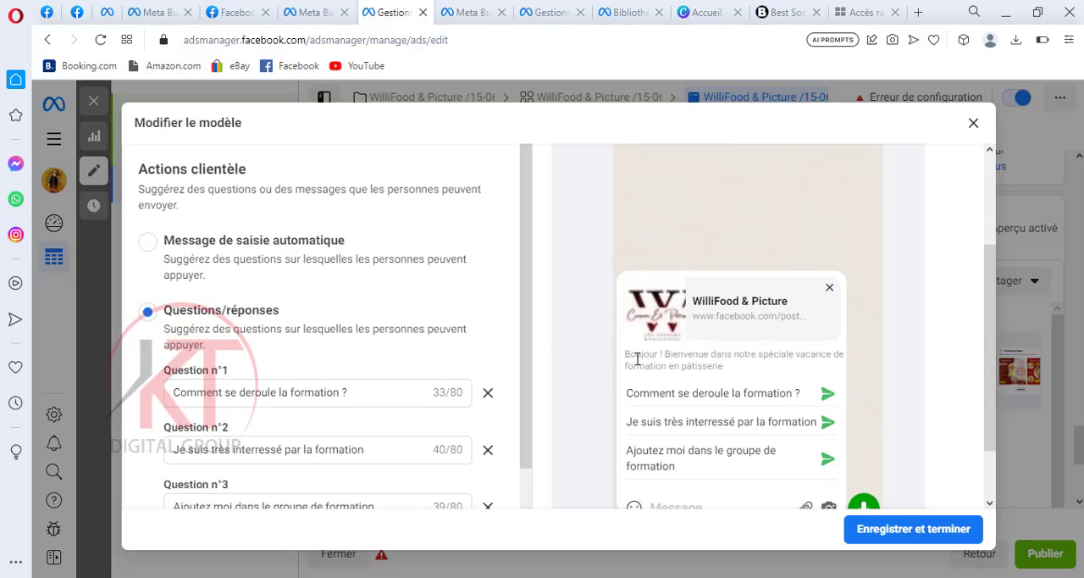
pyautogui.scroll(-2, 686, 356)
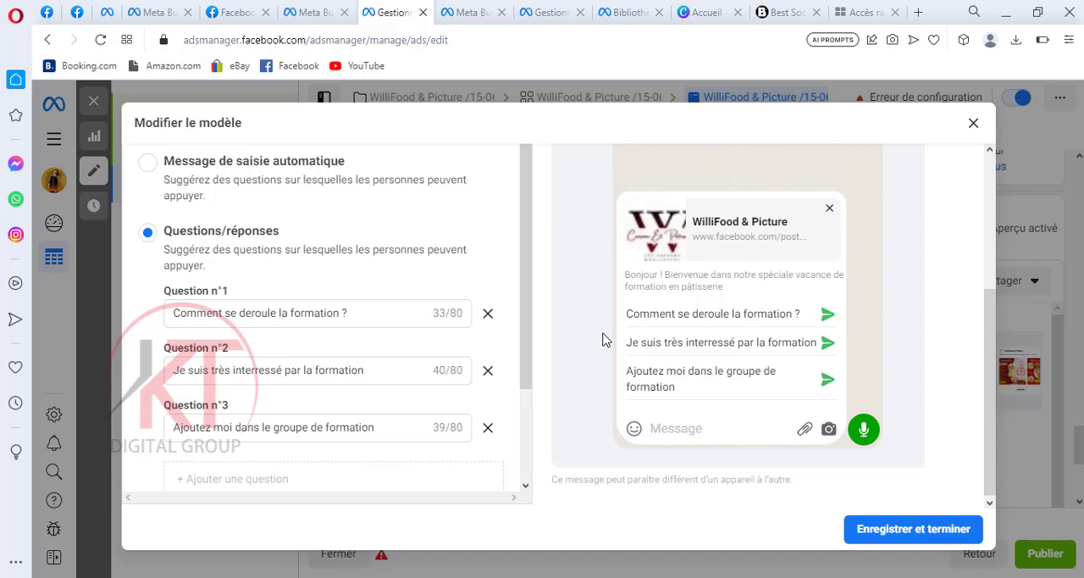
pyautogui.click(306, 374)
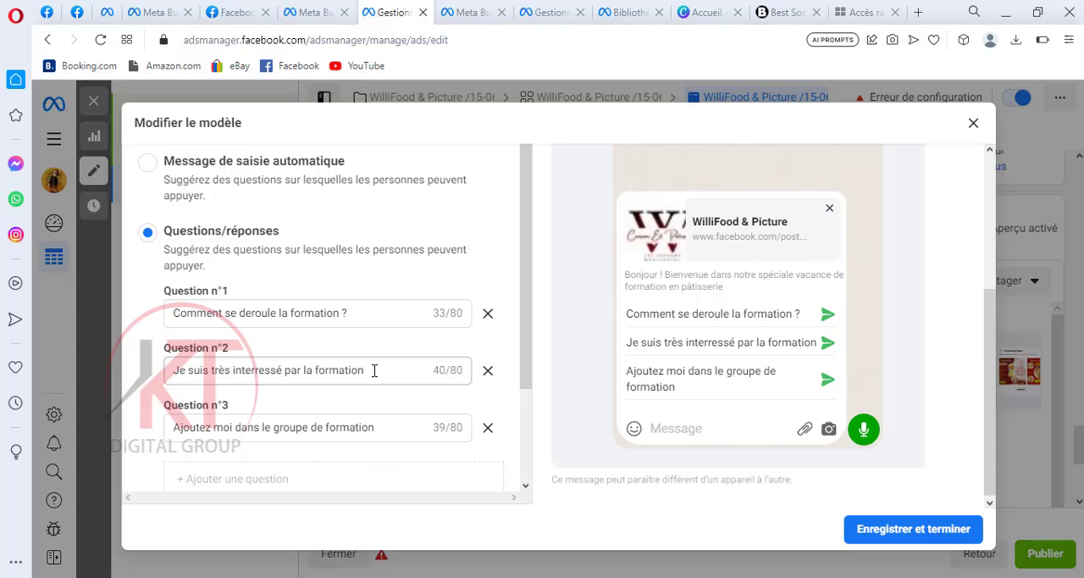
pyautogui.click(330, 314)
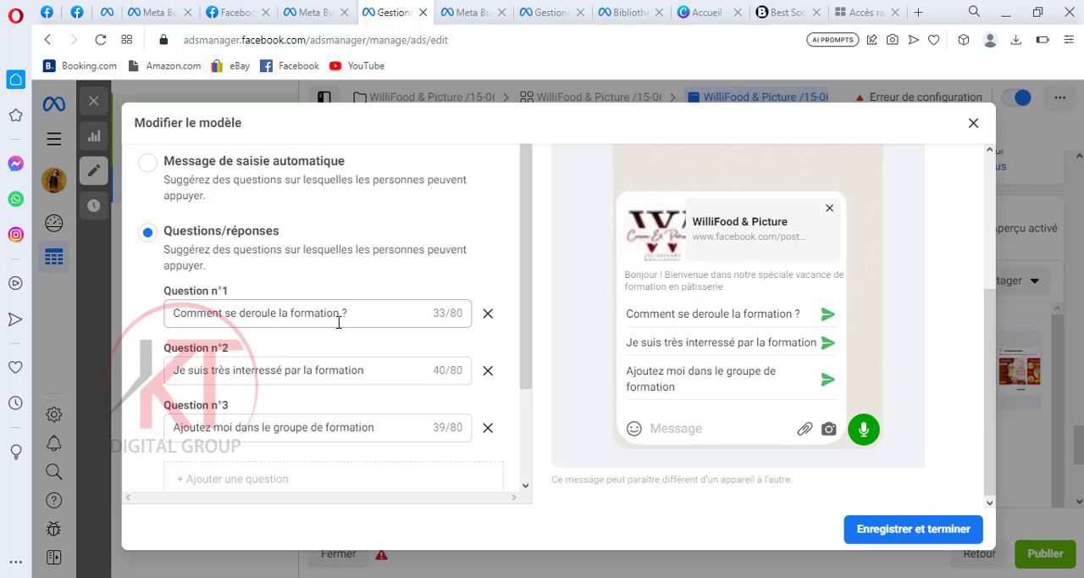
pyautogui.scroll(3, 280, 305)
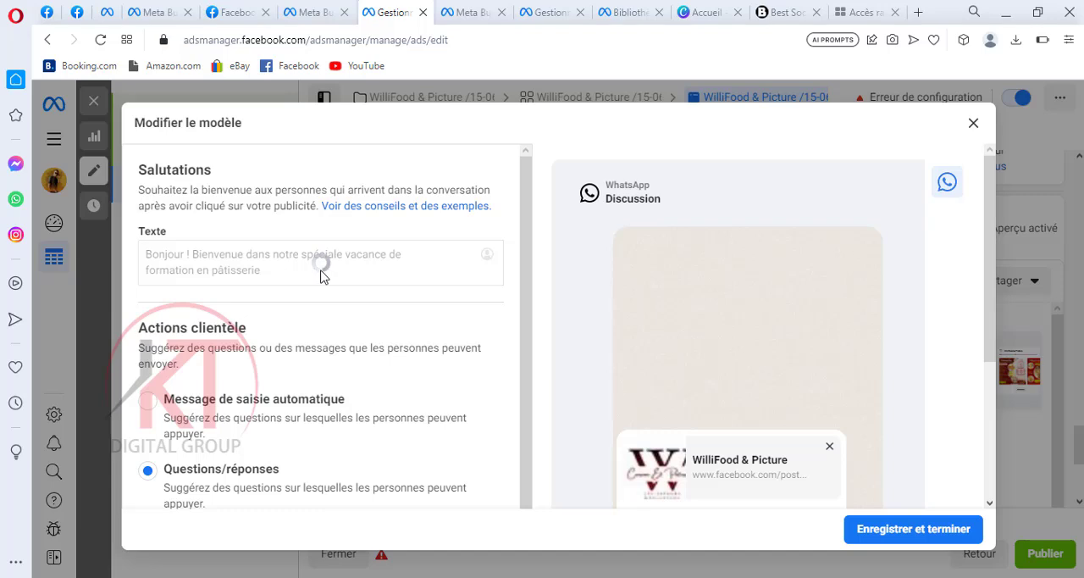
pyautogui.scroll(-1, 320, 273)
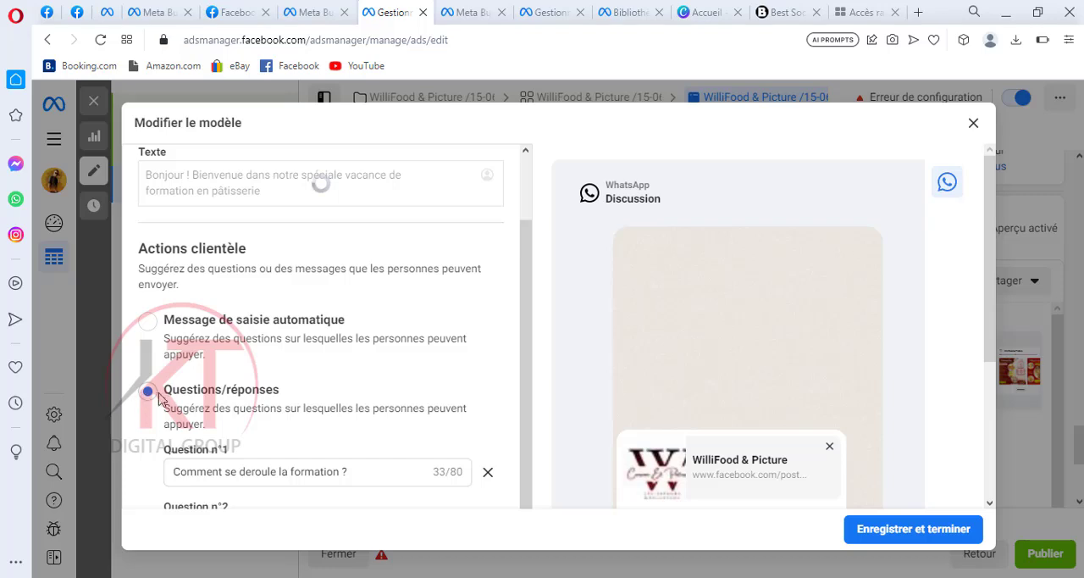
pyautogui.scroll(-1, 218, 423)
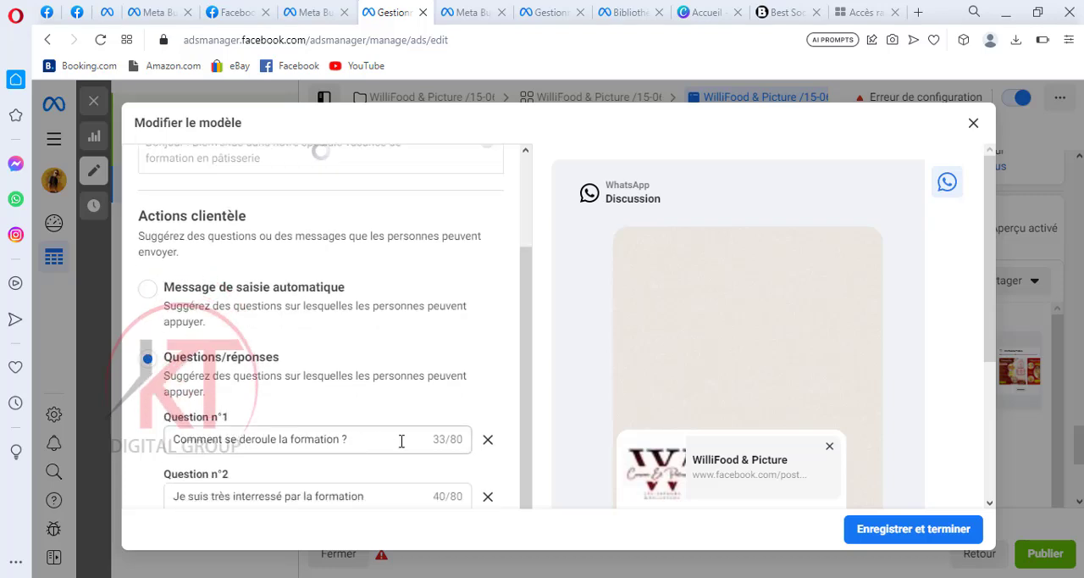
# Add an empty fourth suggested question to the welcome message template and remove it again
pyautogui.scroll(-2, 401, 440)
pyautogui.scroll(-1, 401, 441)
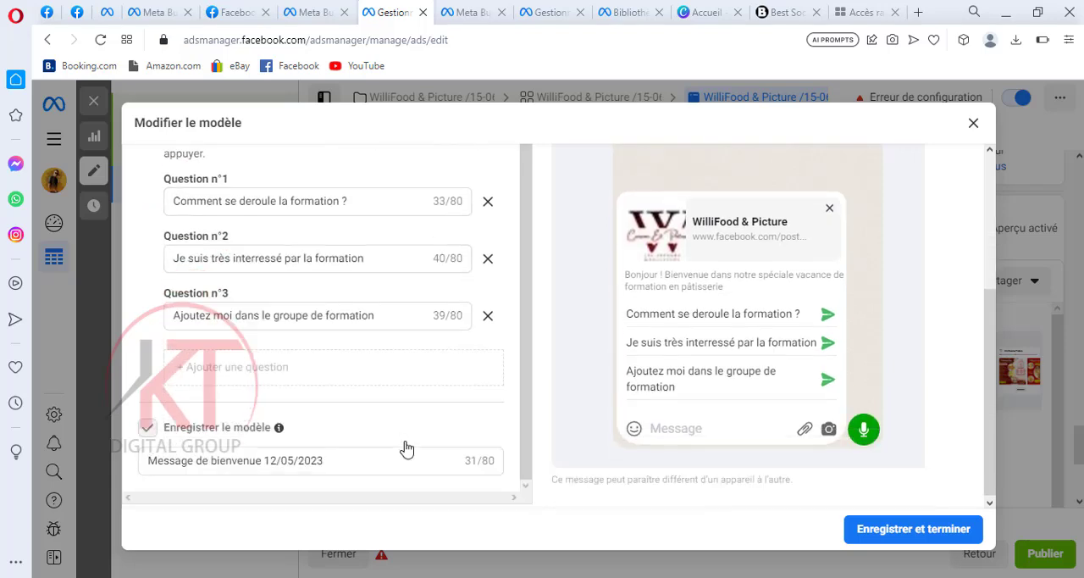
pyautogui.click(178, 375)
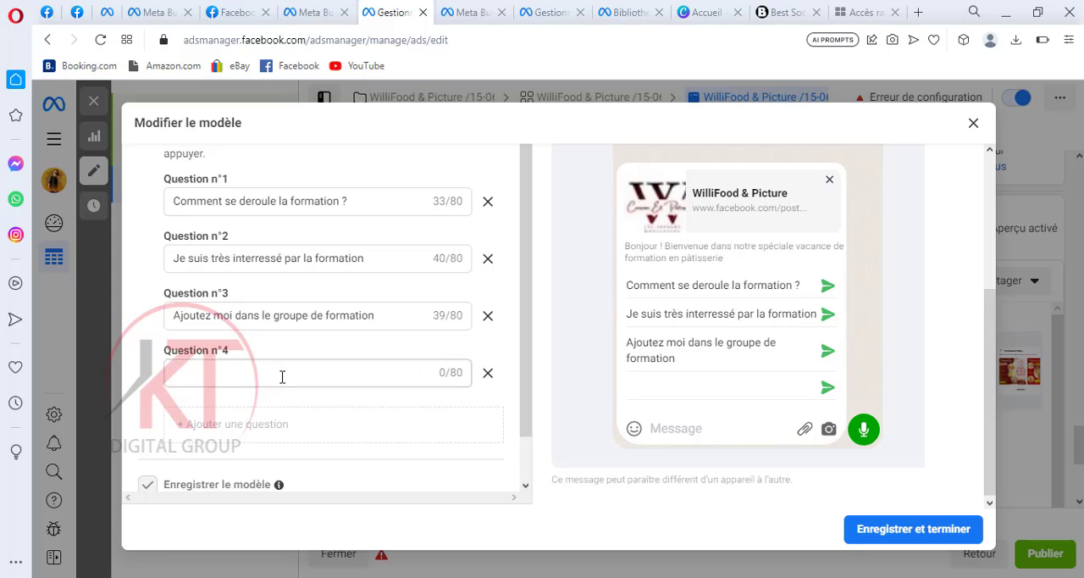
pyautogui.click(489, 373)
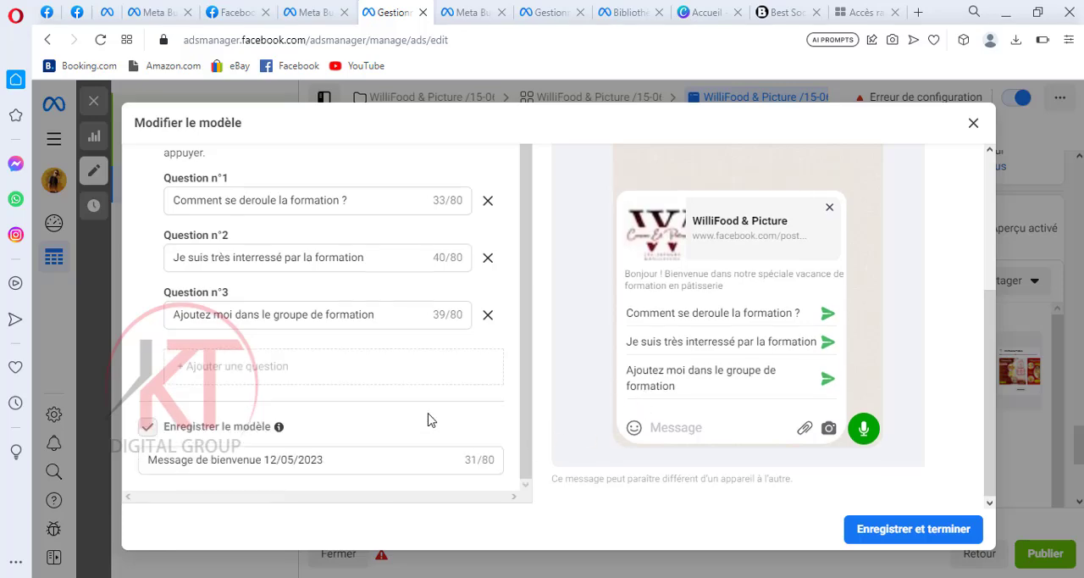
# Review the template's questions and greeting, save the welcome message template, and return to the ad's message template settings
pyautogui.scroll(1, 427, 420)
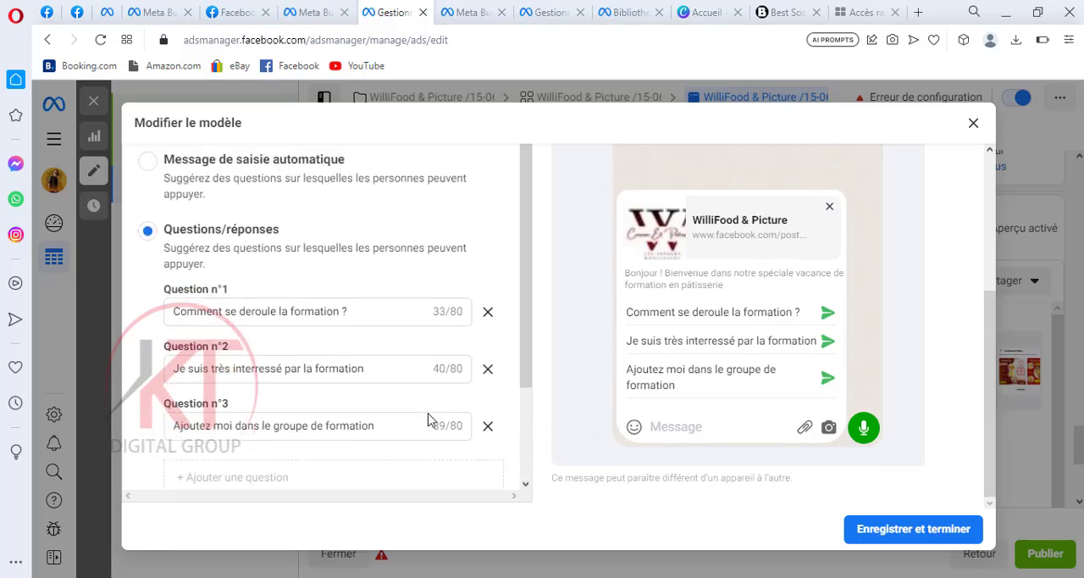
pyautogui.scroll(3, 522, 416)
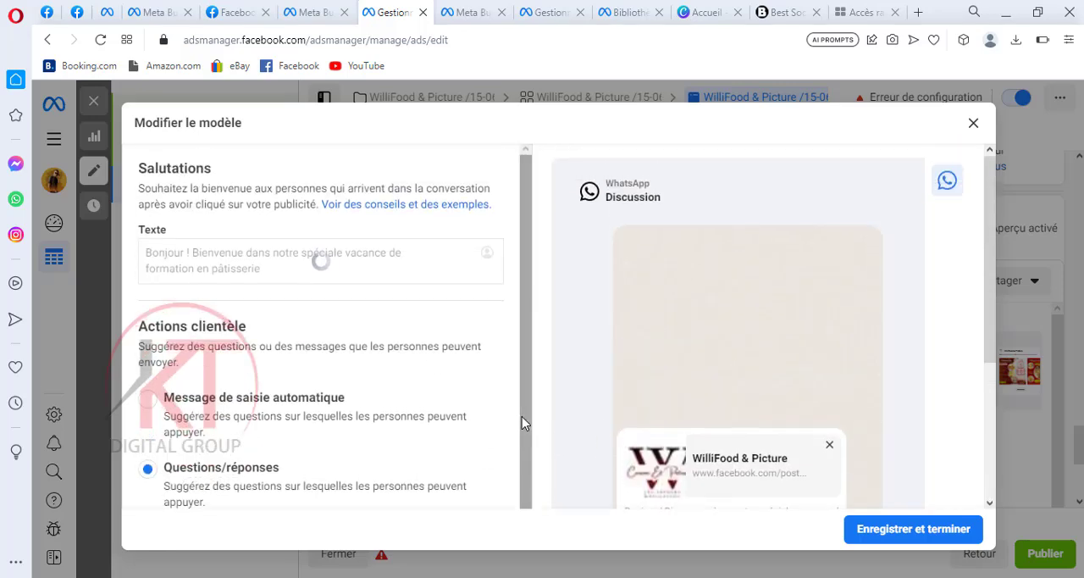
pyautogui.click(932, 533)
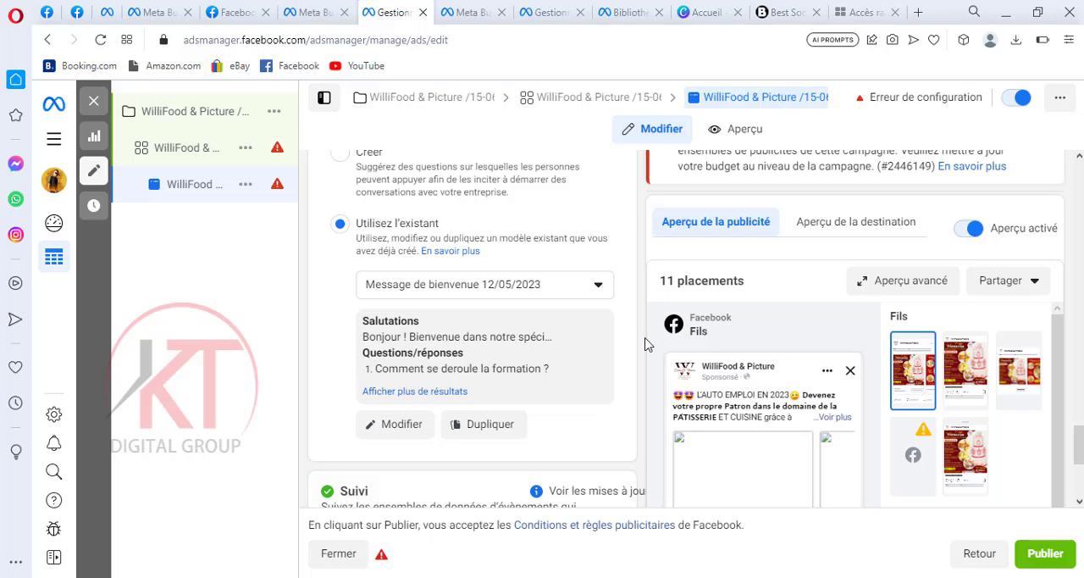
pyautogui.scroll(2, 433, 227)
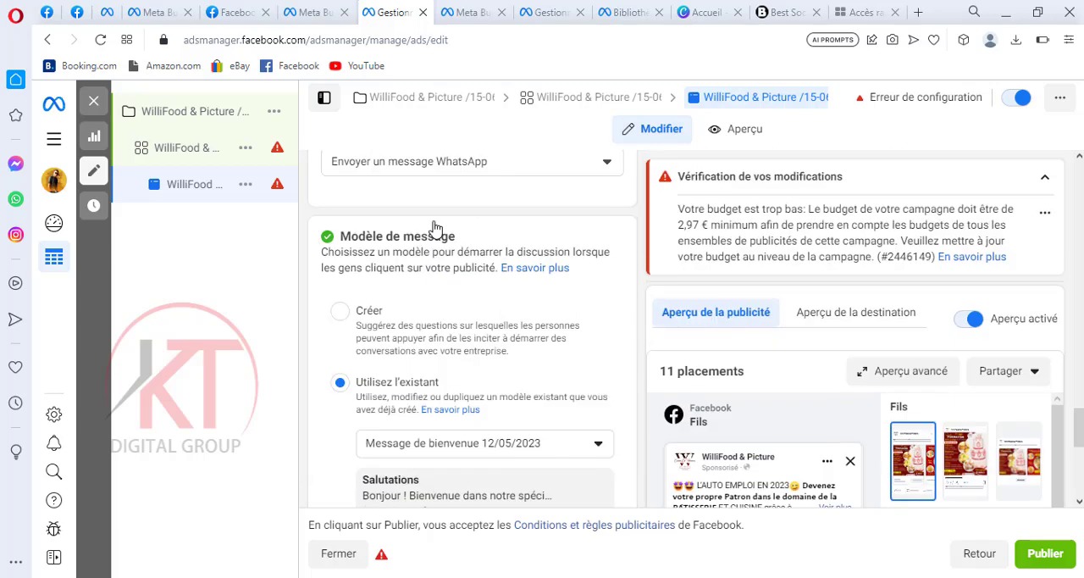